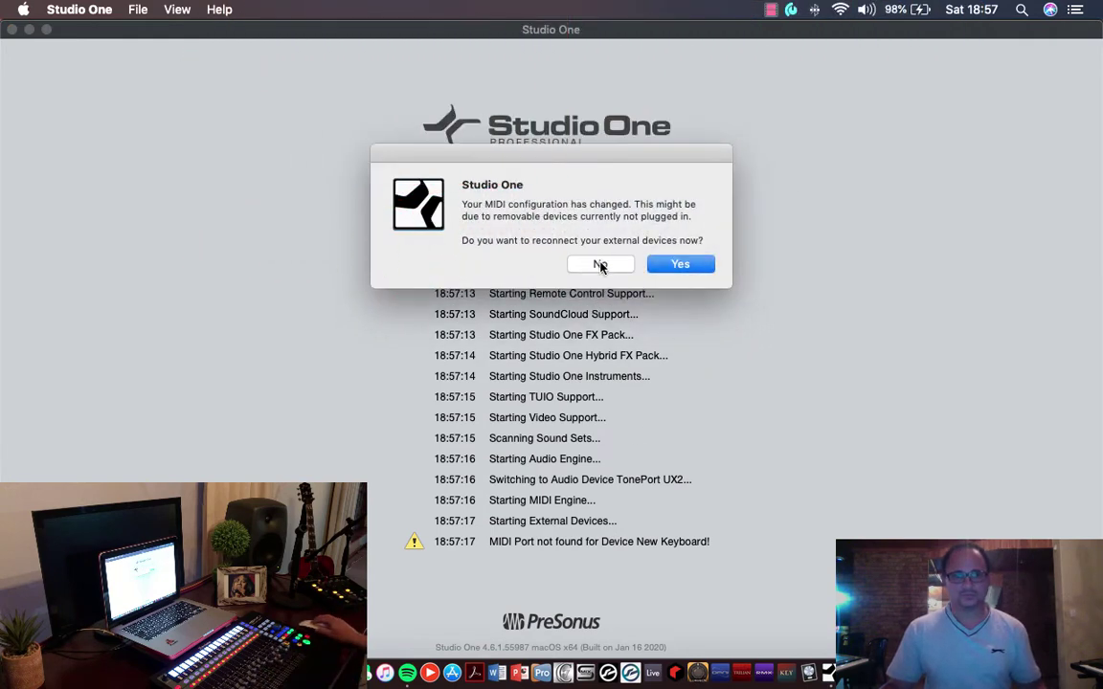
- Decline reconnecting the external devices and open the recent song Hide Me Now(2) from its newer backup
click(599, 263)
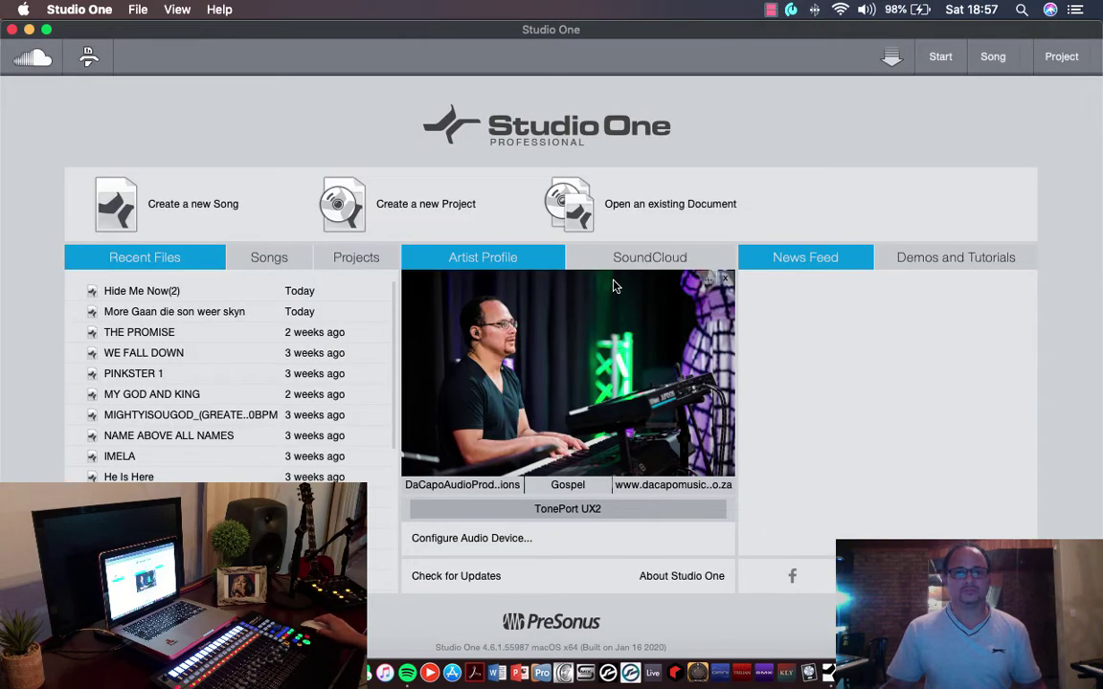
click(161, 300)
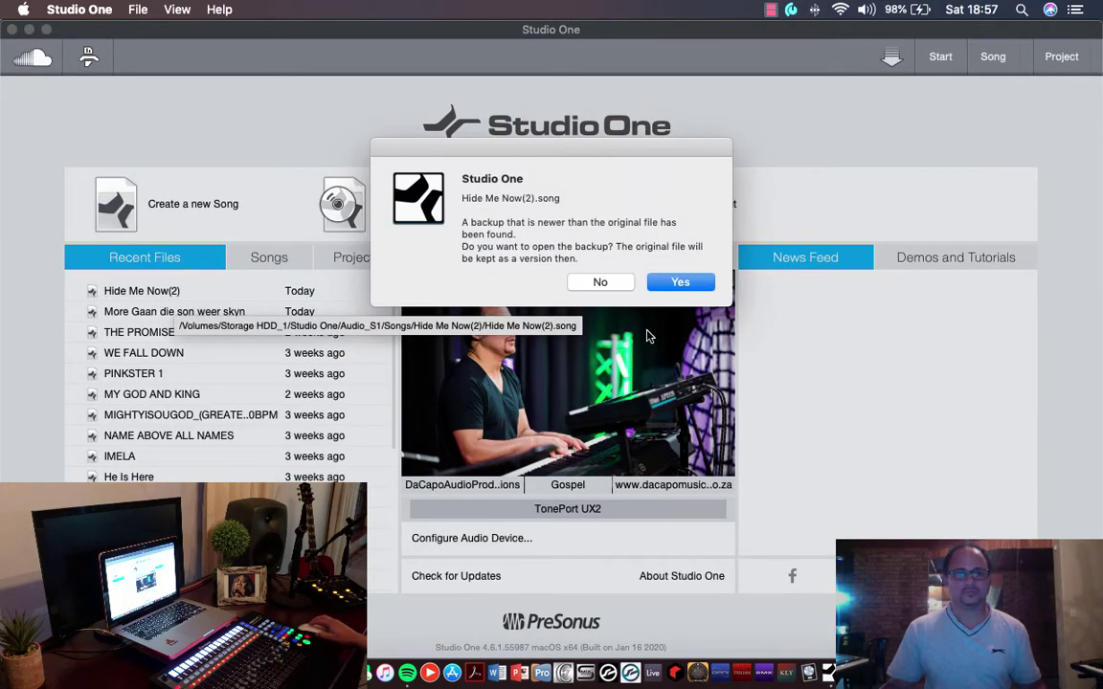
click(676, 281)
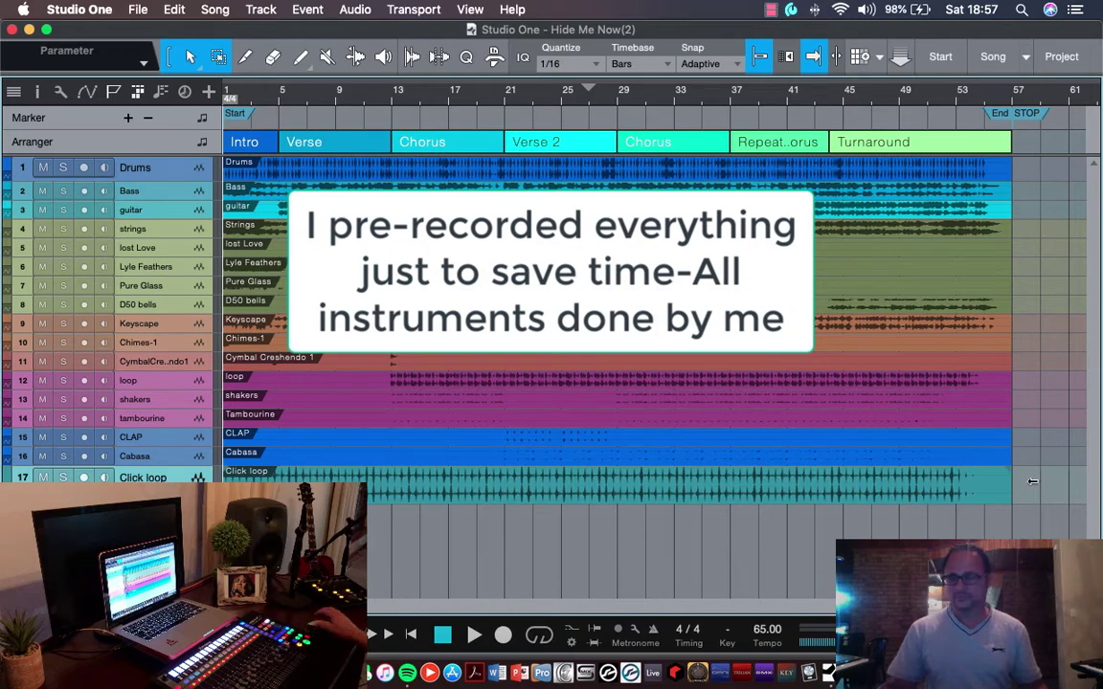
- Look through the available virtual instruments by vendor, down to the UVI entries, and hide the browser
key(F5)
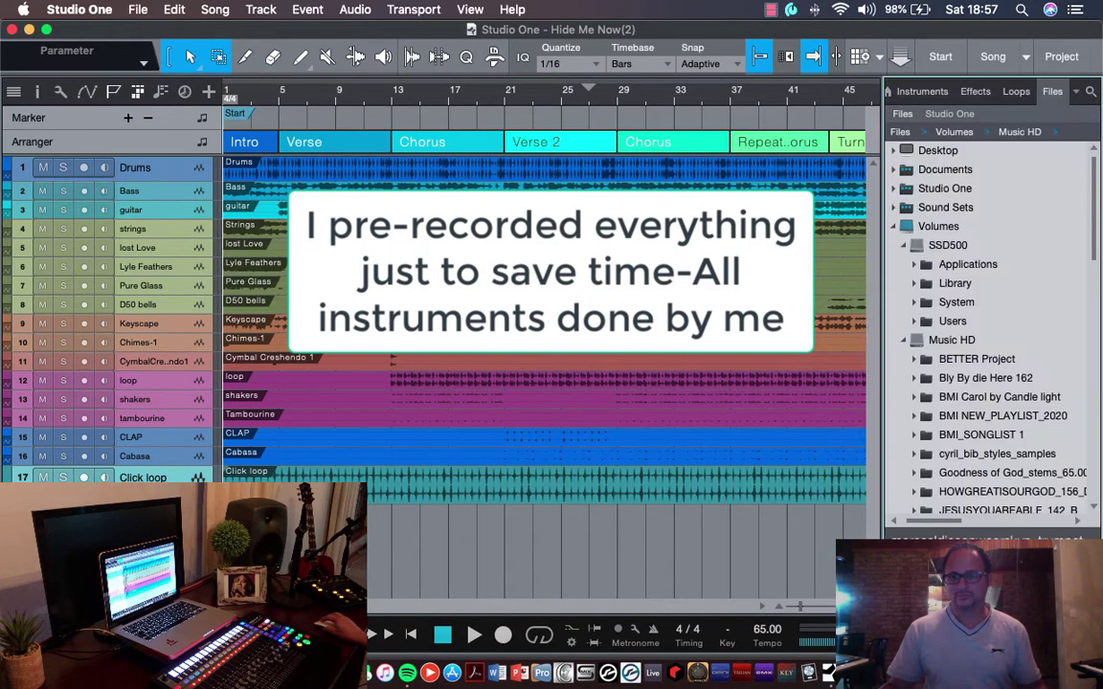
click(922, 91)
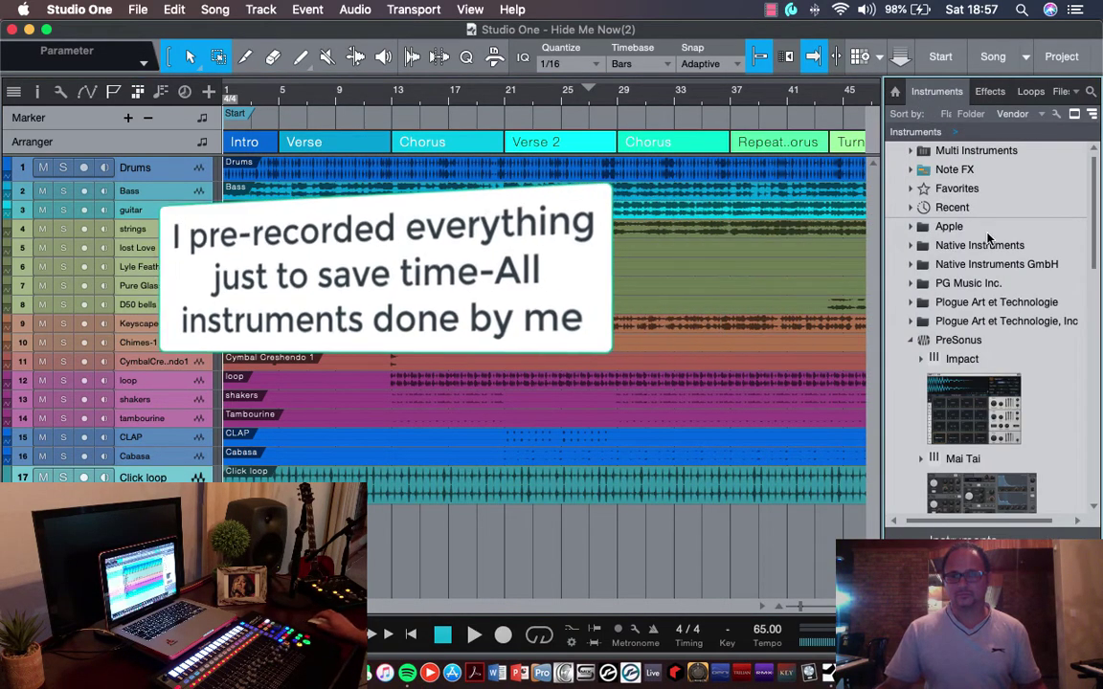
scroll(990, 239, down, 10)
scroll(989, 238, down, 4)
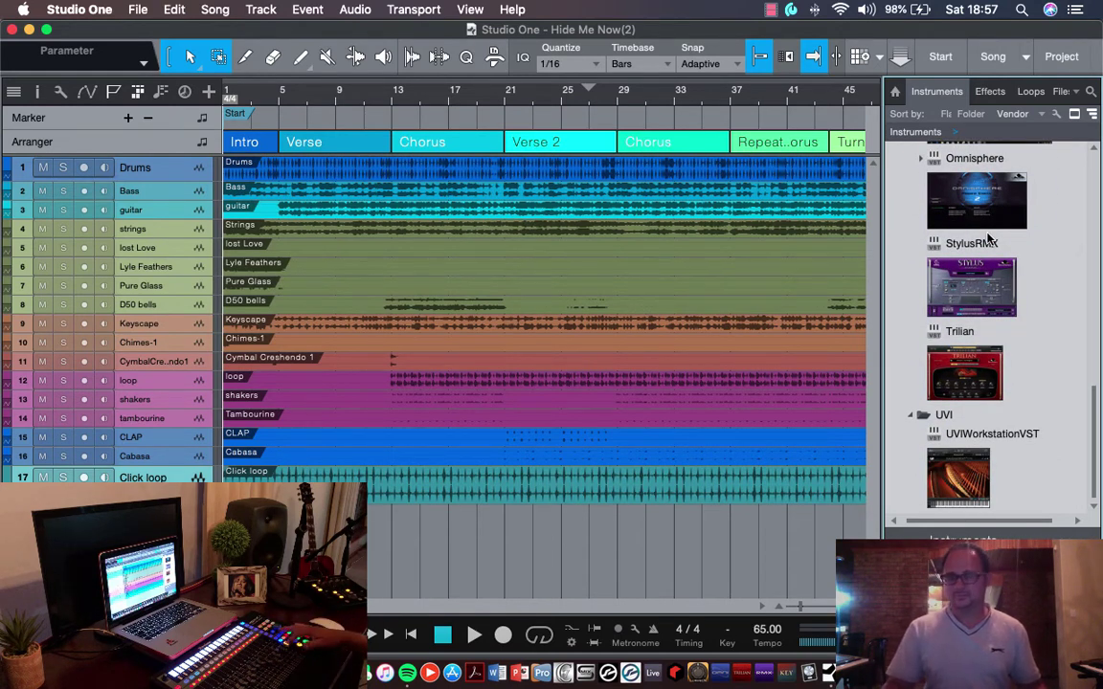
key(F3)
key(F3)
key(F5)
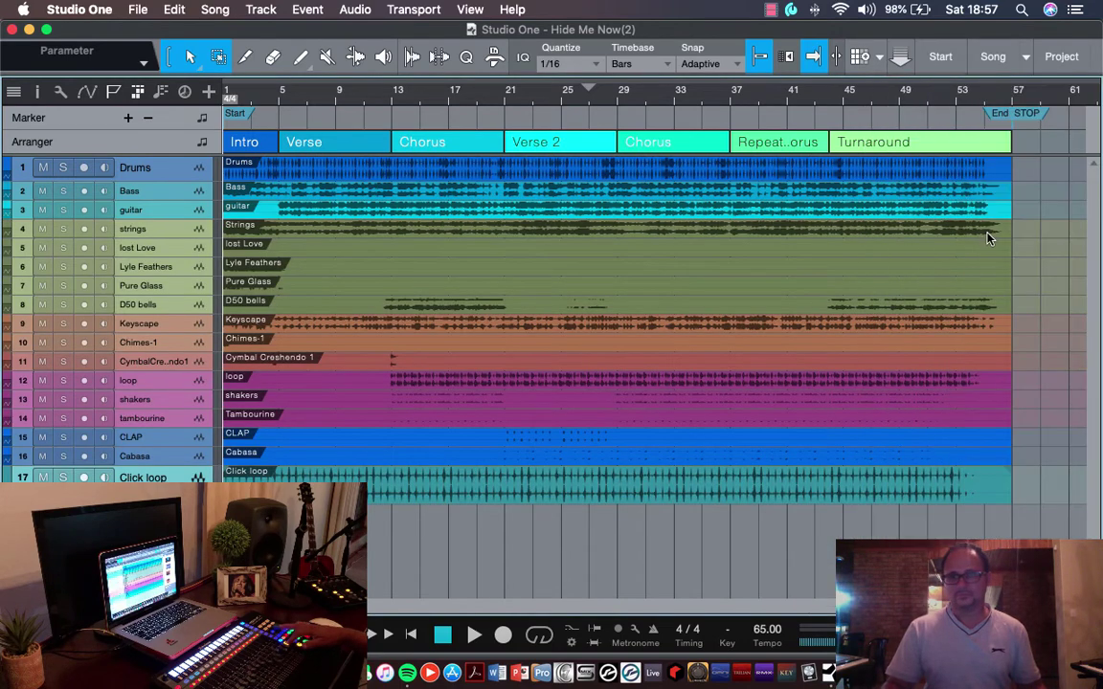
- Show and hide the track inspector and the editor
key(F4)
key(F4)
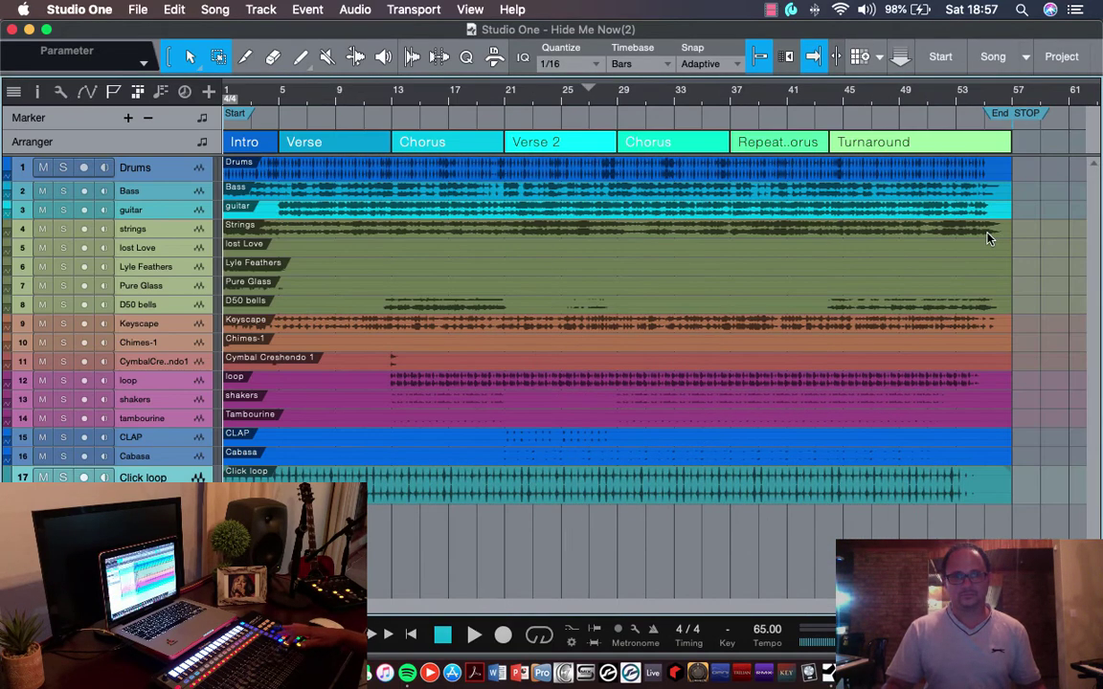
key(F2)
key(F2)
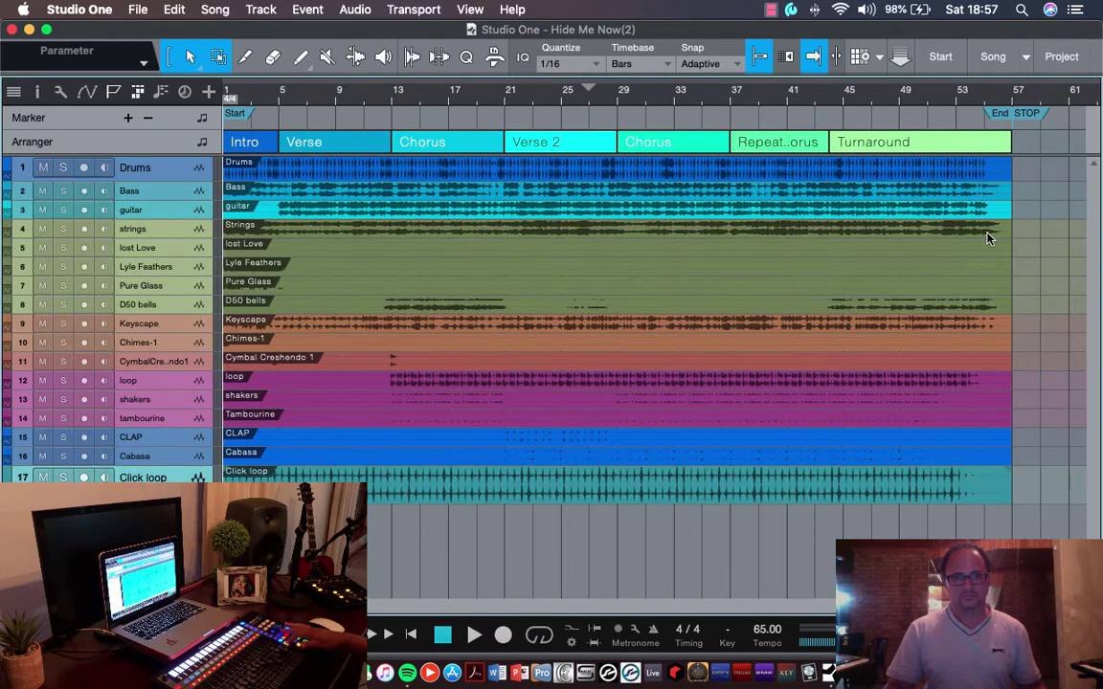
- Examine the channels across the mixer console, check the instrument browser and return to the full arrangement
key(F3)
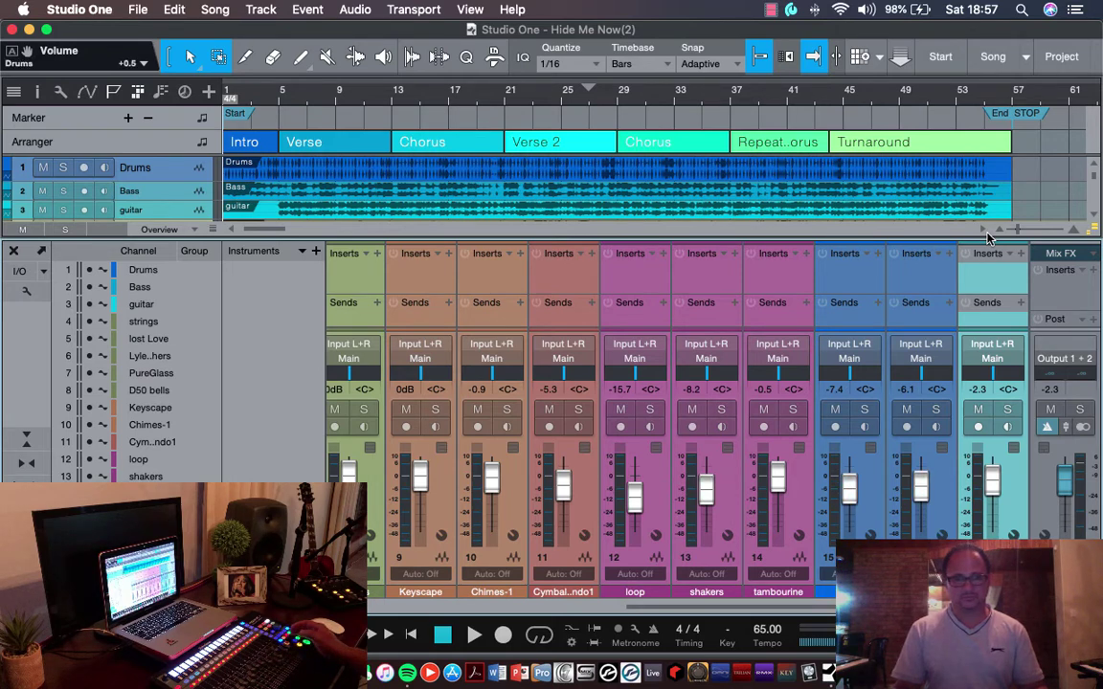
scroll(987, 233, right, 4)
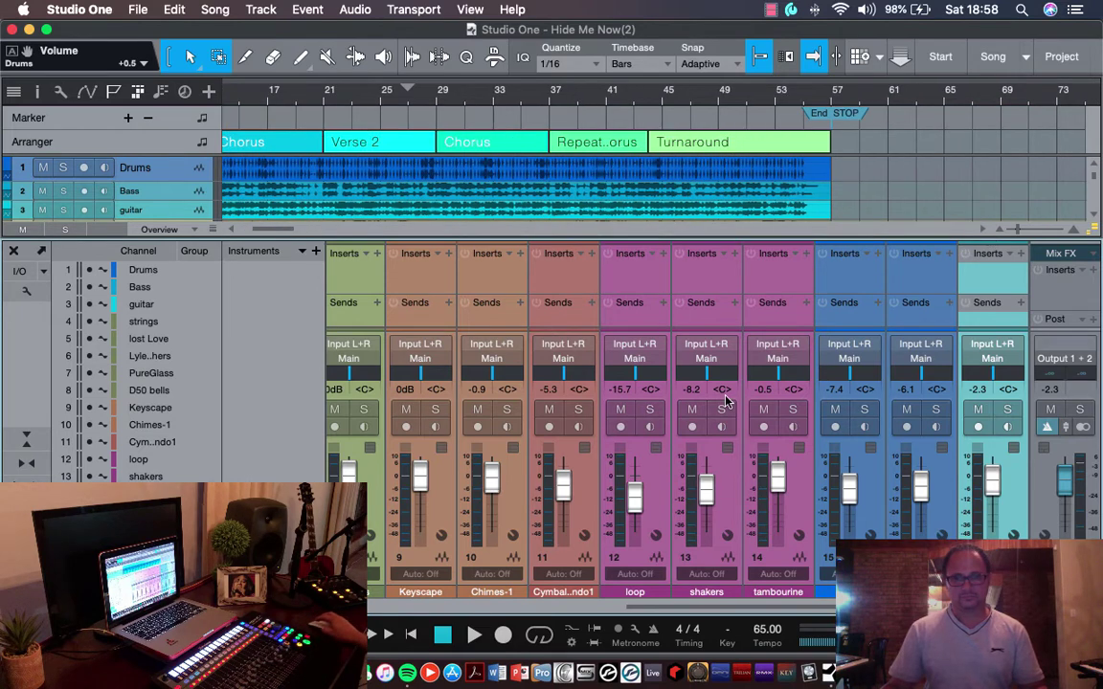
scroll(726, 398, left, 10)
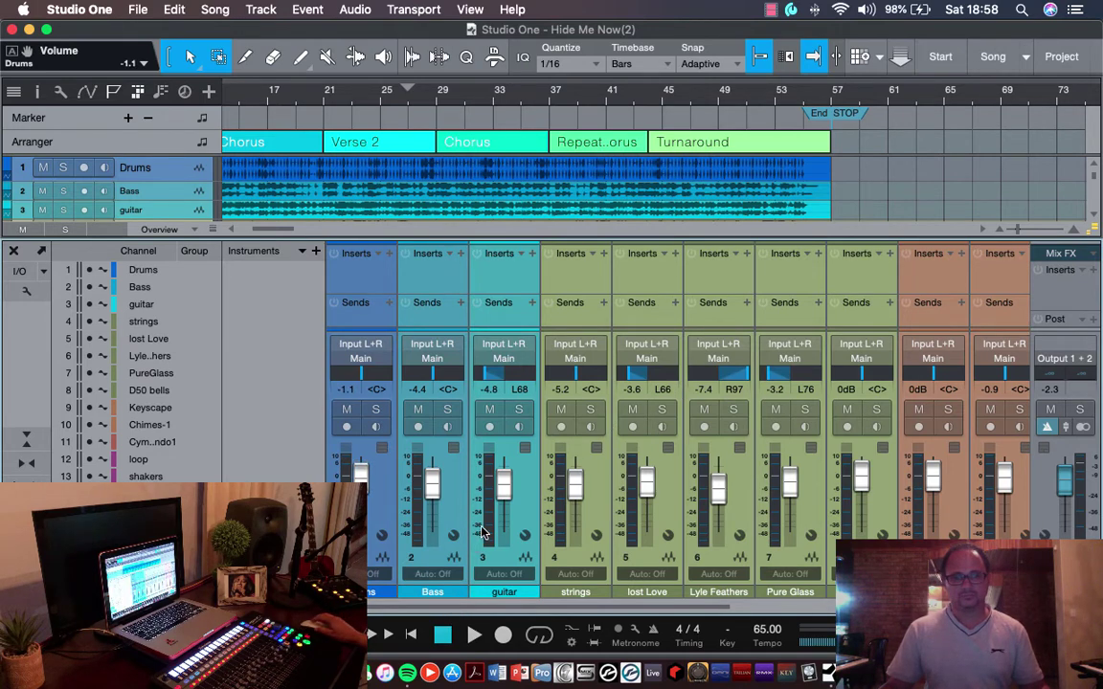
key(comma)
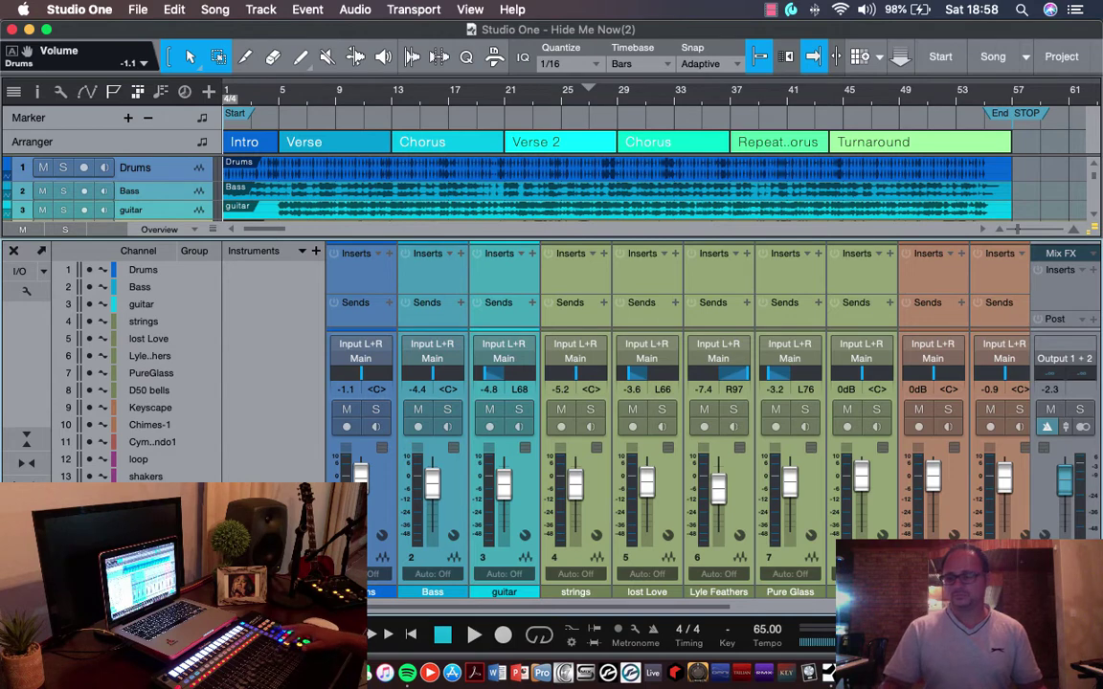
key(F3)
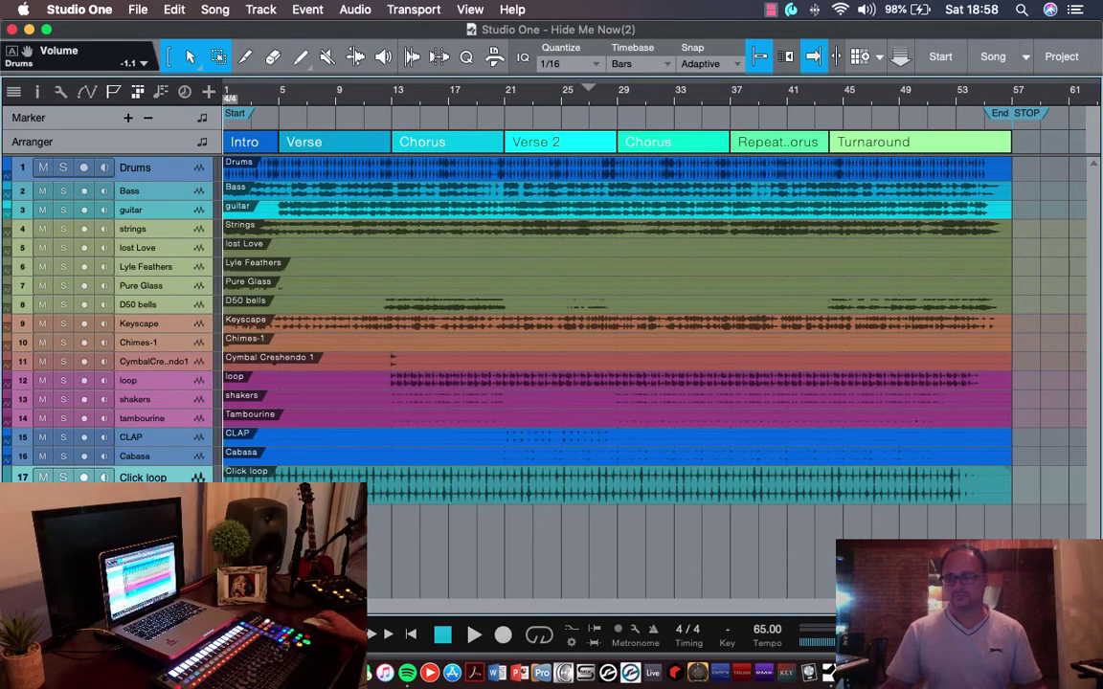
key(F5)
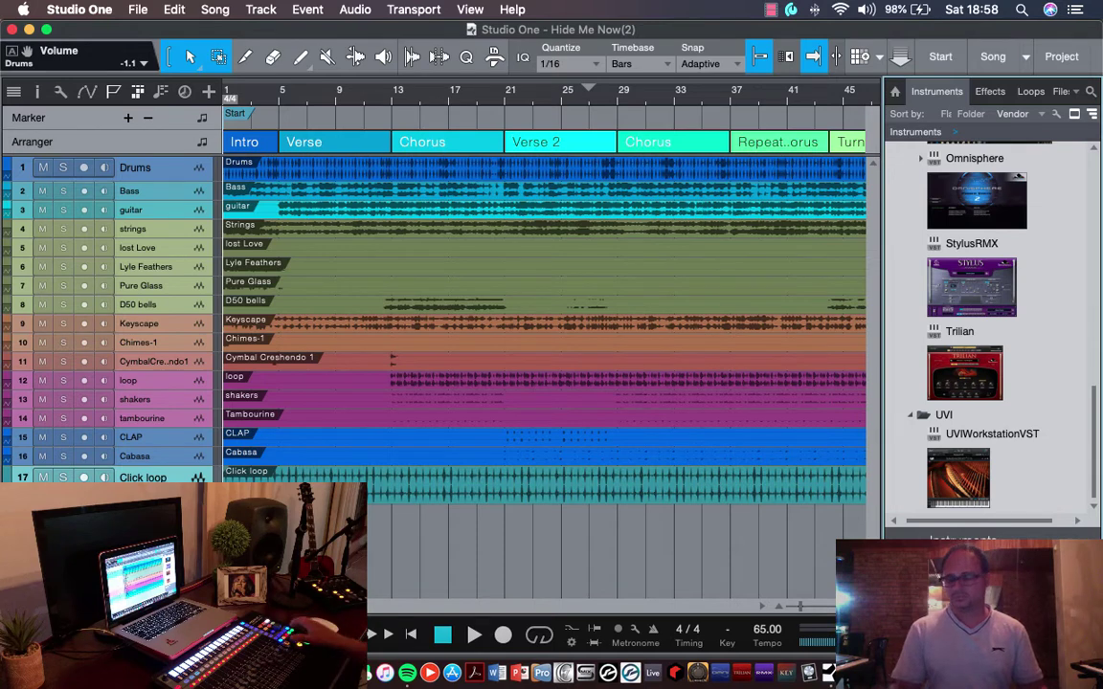
key(F5)
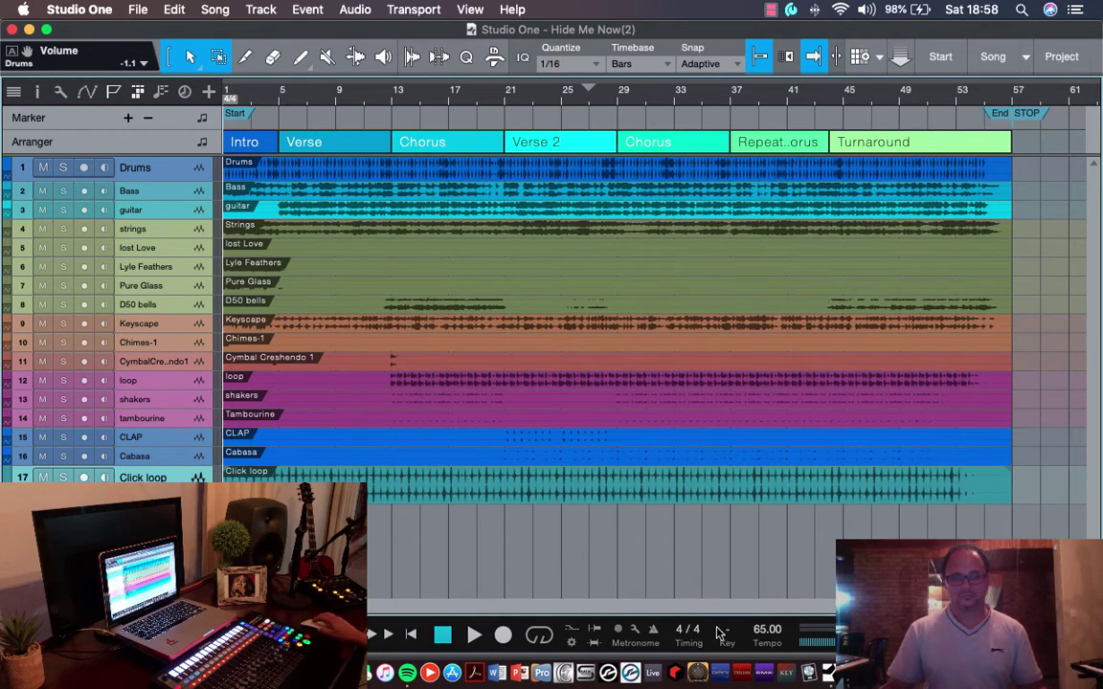
- Play the song from the start into Verse 2, stop it and return the playhead to the beginning
key(space)
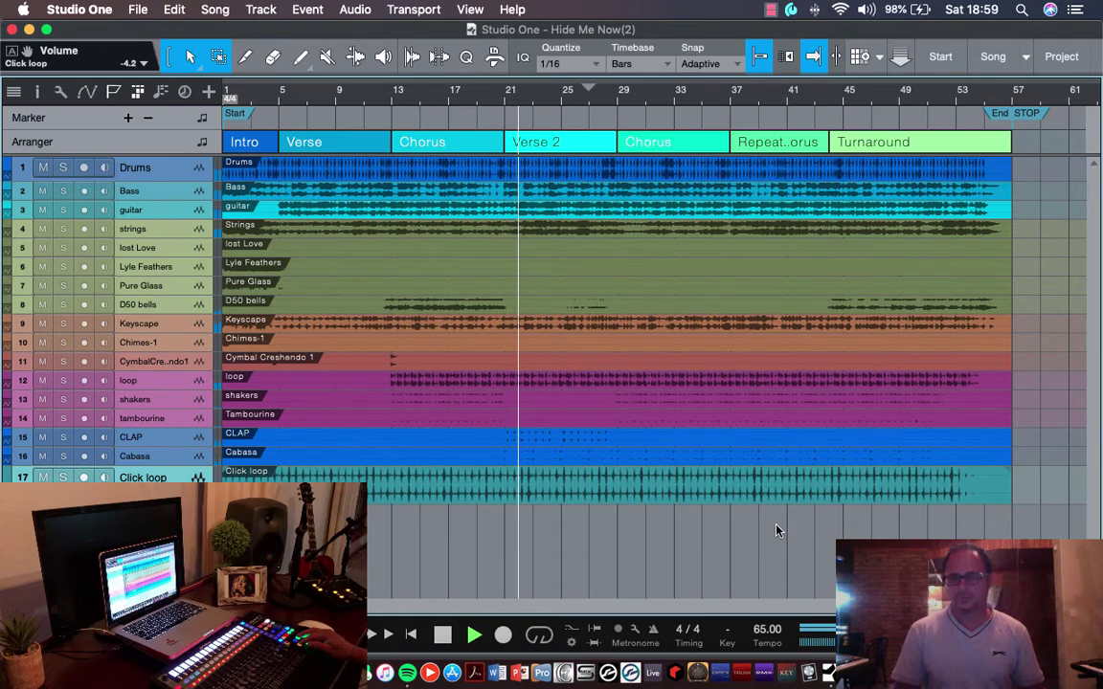
key(space)
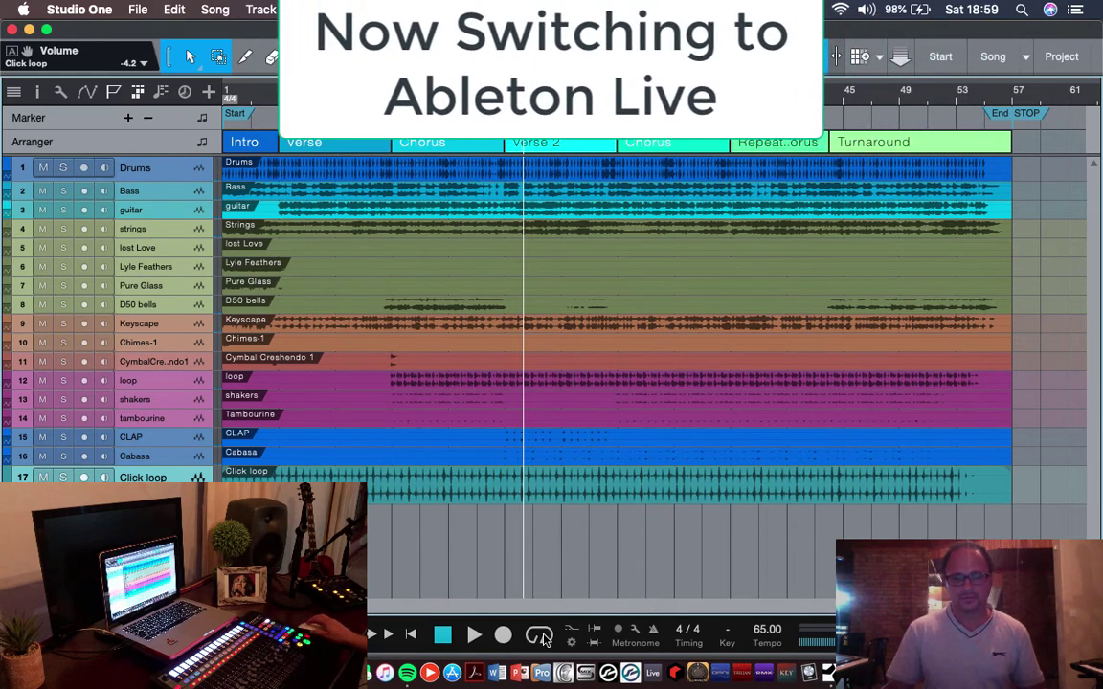
click(450, 639)
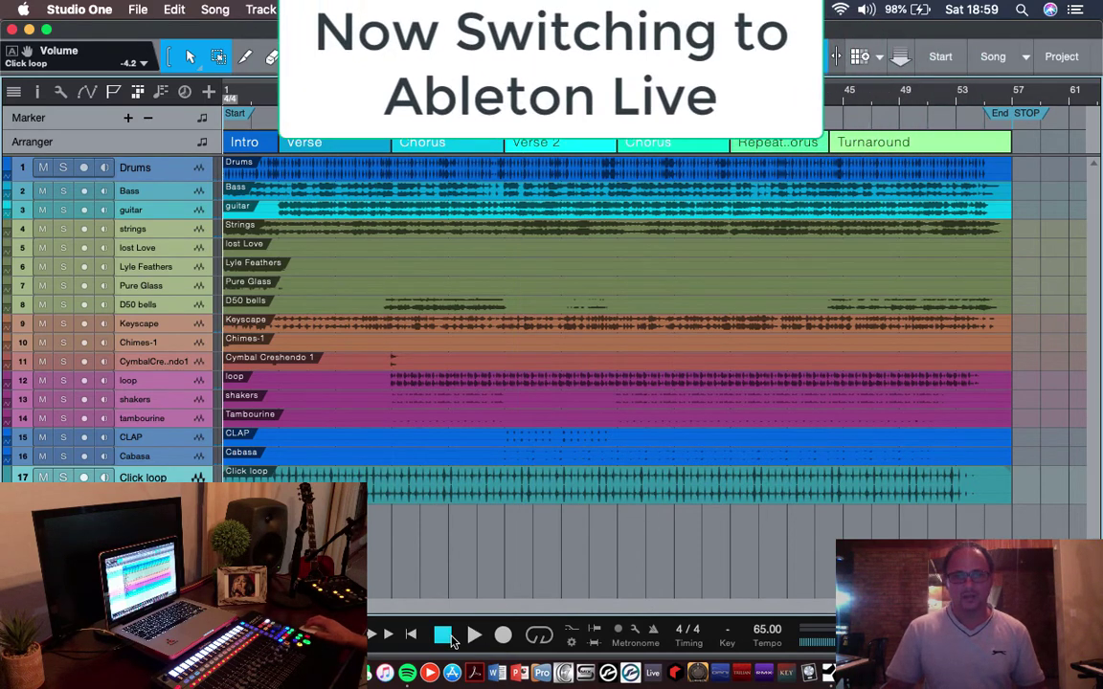
- Close the song Hide Me Now(2) and save its changes
click(11, 30)
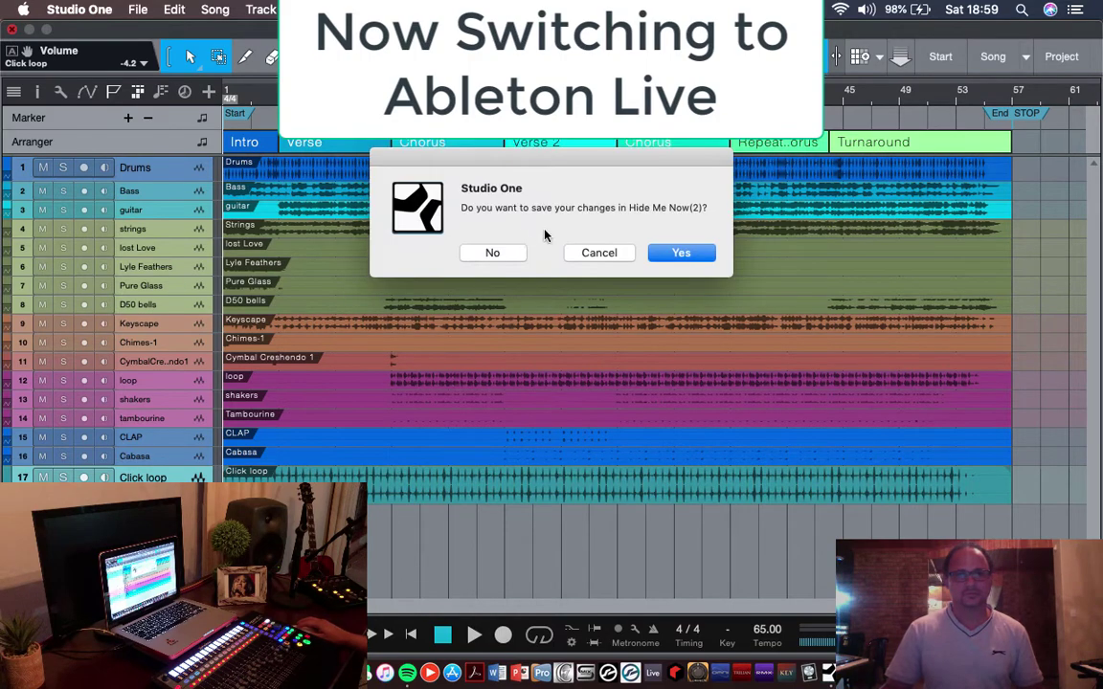
click(695, 262)
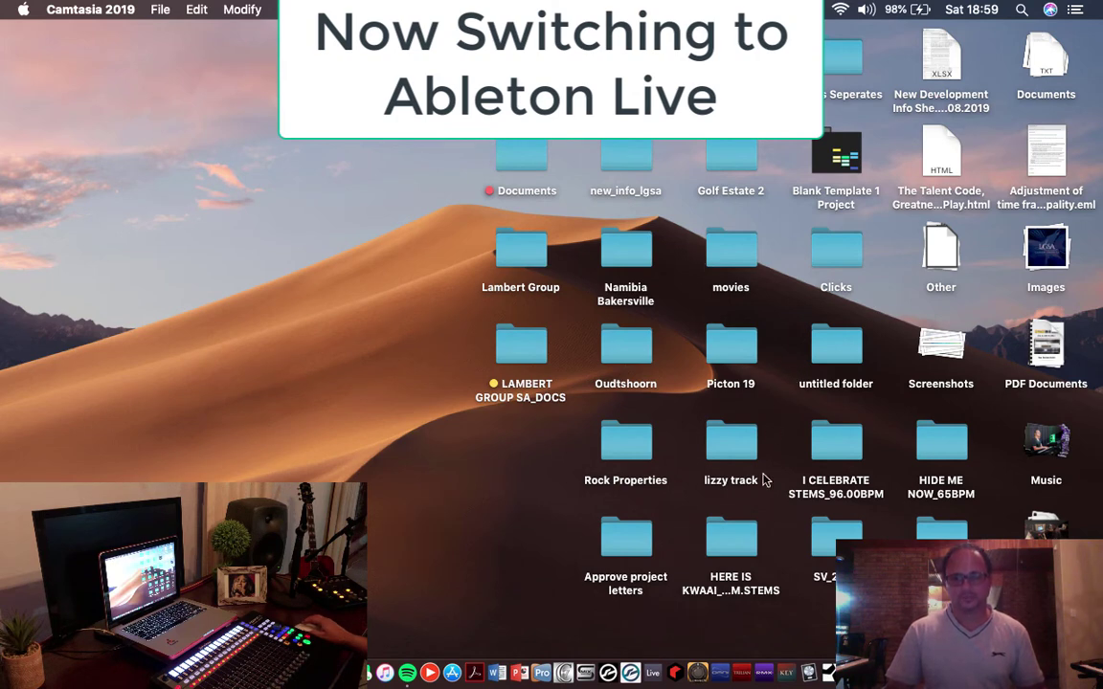
- Switch to Ableton Live and open the recent set Hide Me Now_65.00bpm.als
click(652, 672)
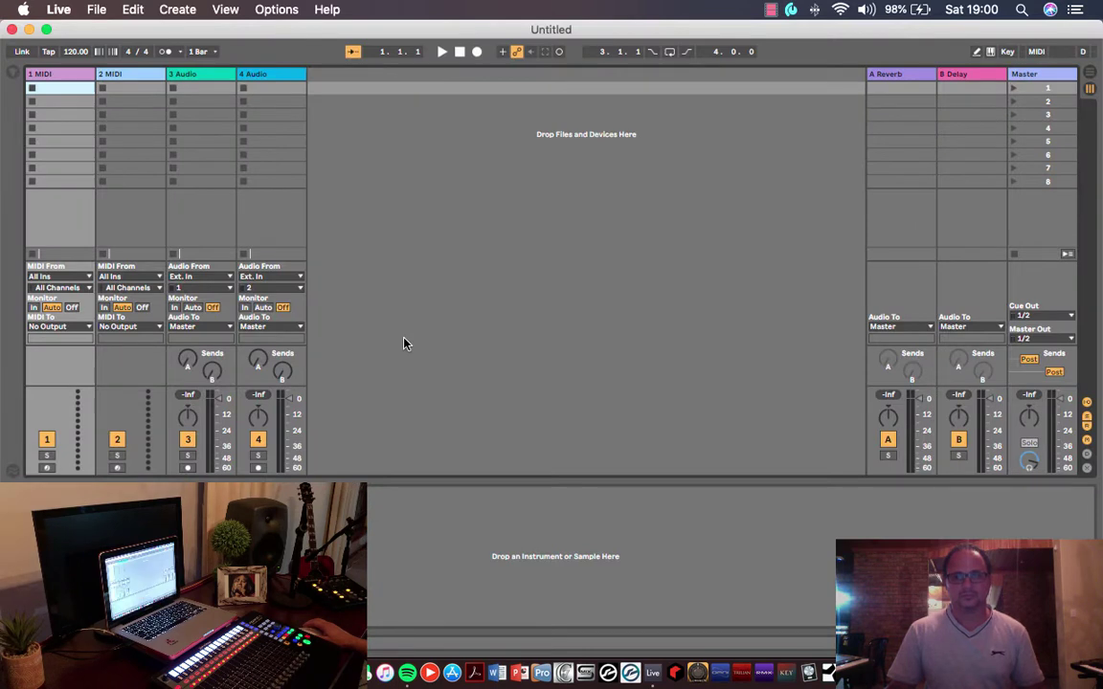
click(97, 9)
mouse_move(131, 63)
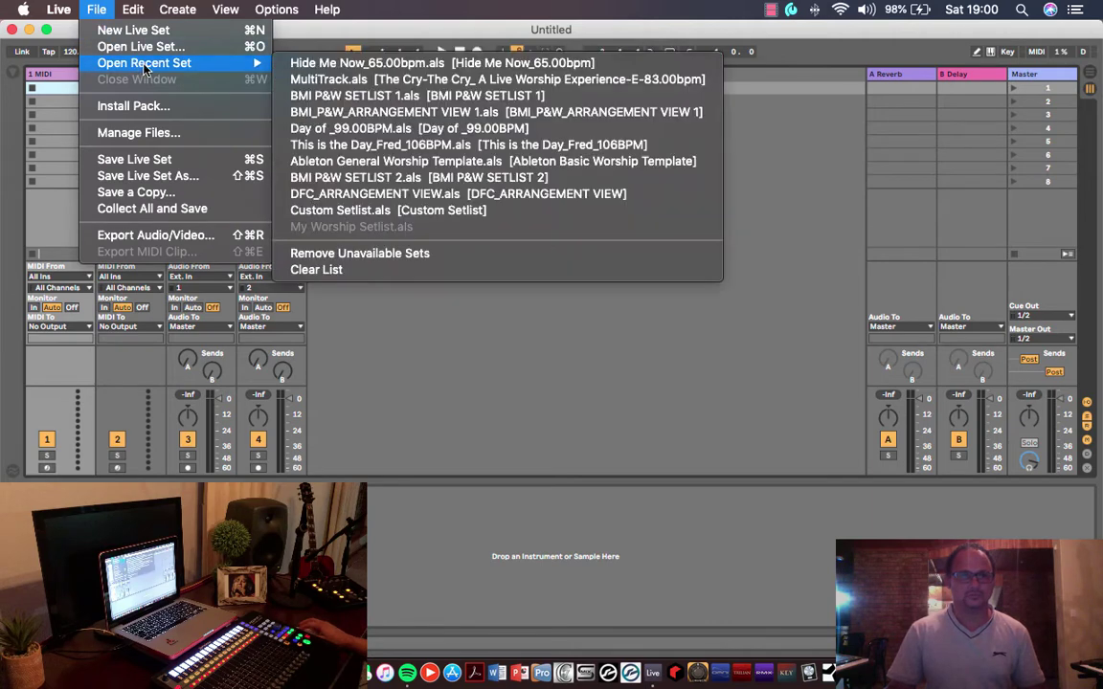
click(345, 63)
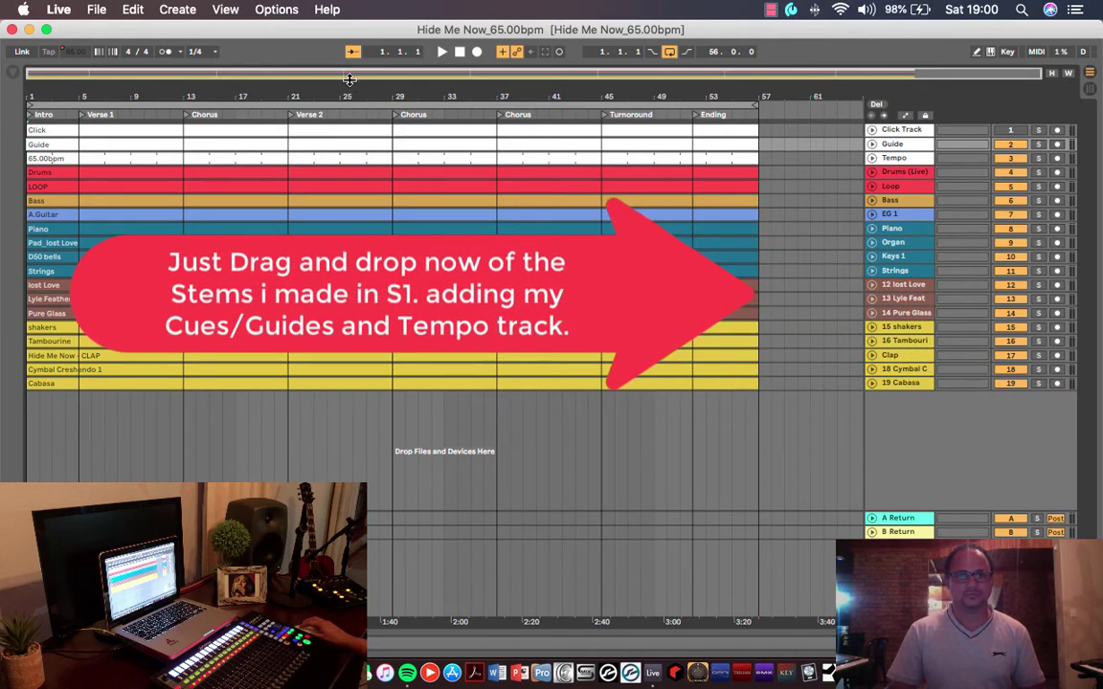
- Enlarge the overview above the arrangement timeline, then show and hide the file browser
drag(349, 79, 338, 121)
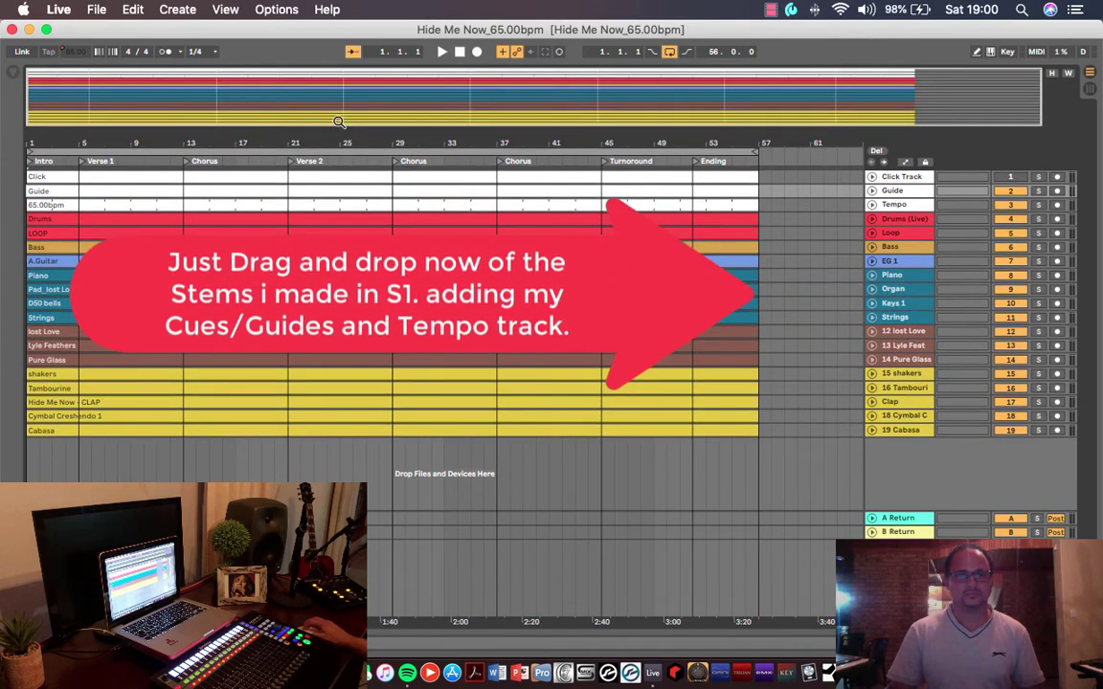
click(13, 77)
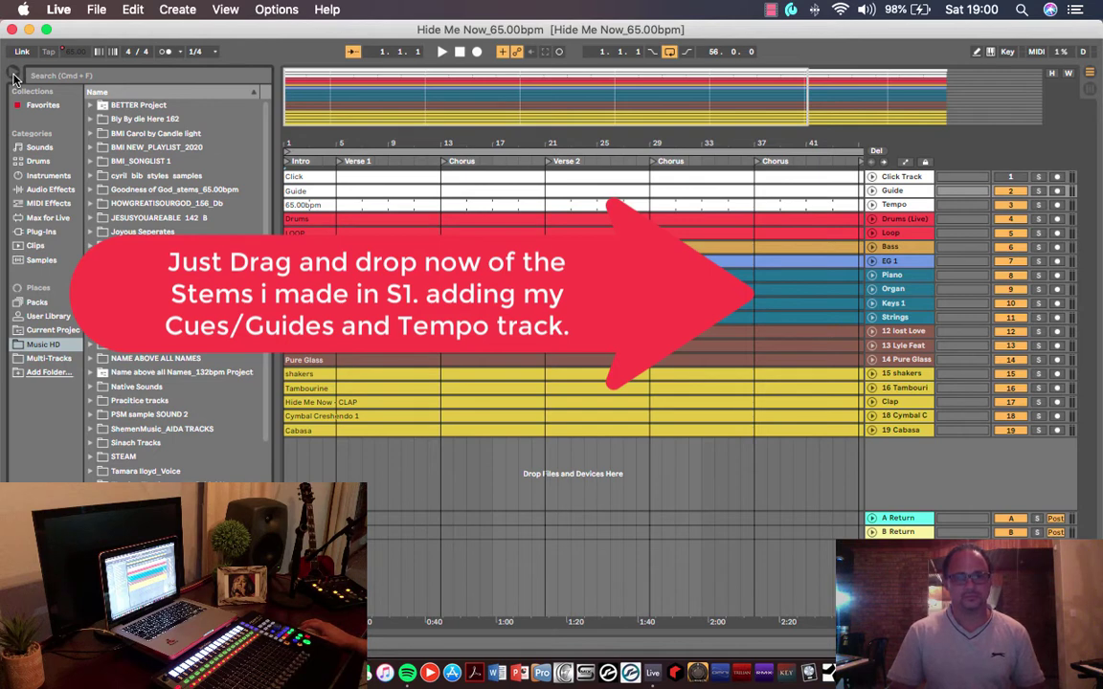
click(13, 77)
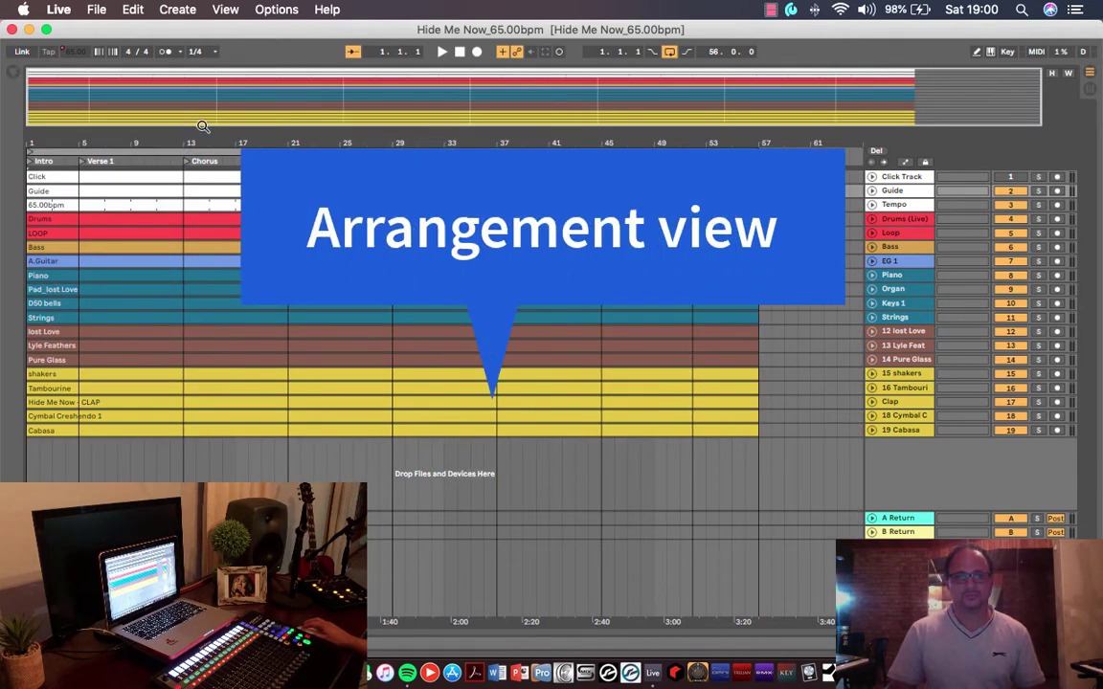
- Examine the set's tracks in Session View and return to Arrangement View
click(1089, 89)
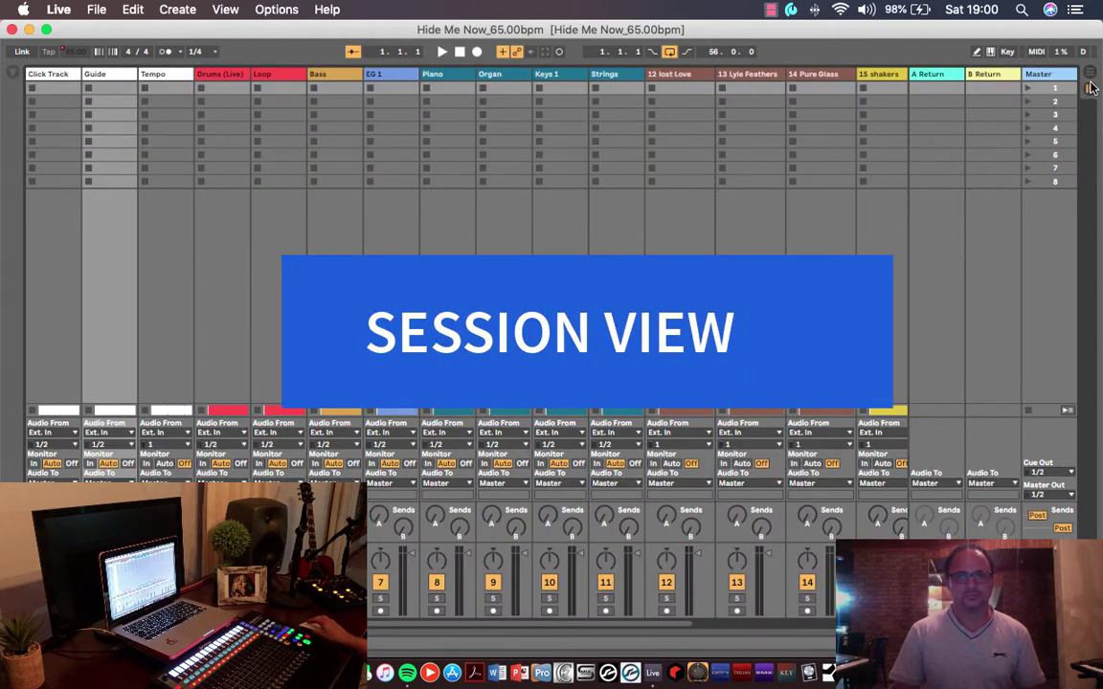
click(1089, 73)
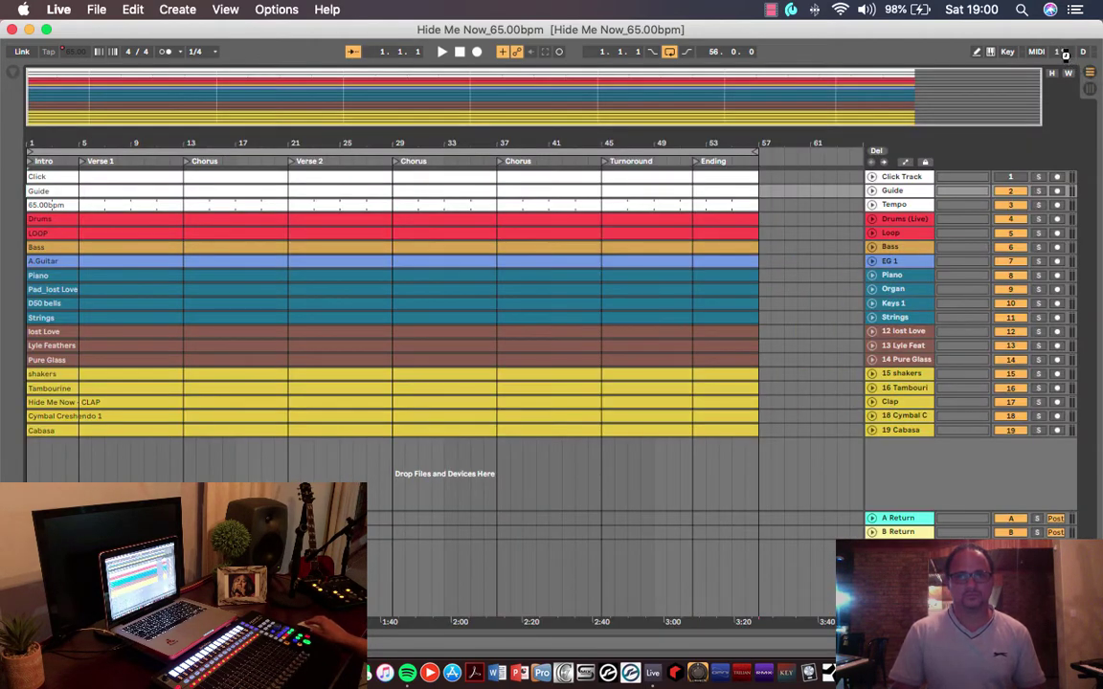
- Check the audio device, sample rate and buffer size settings in the audio preferences, then close them
click(1065, 53)
click(1064, 54)
click(54, 11)
click(76, 54)
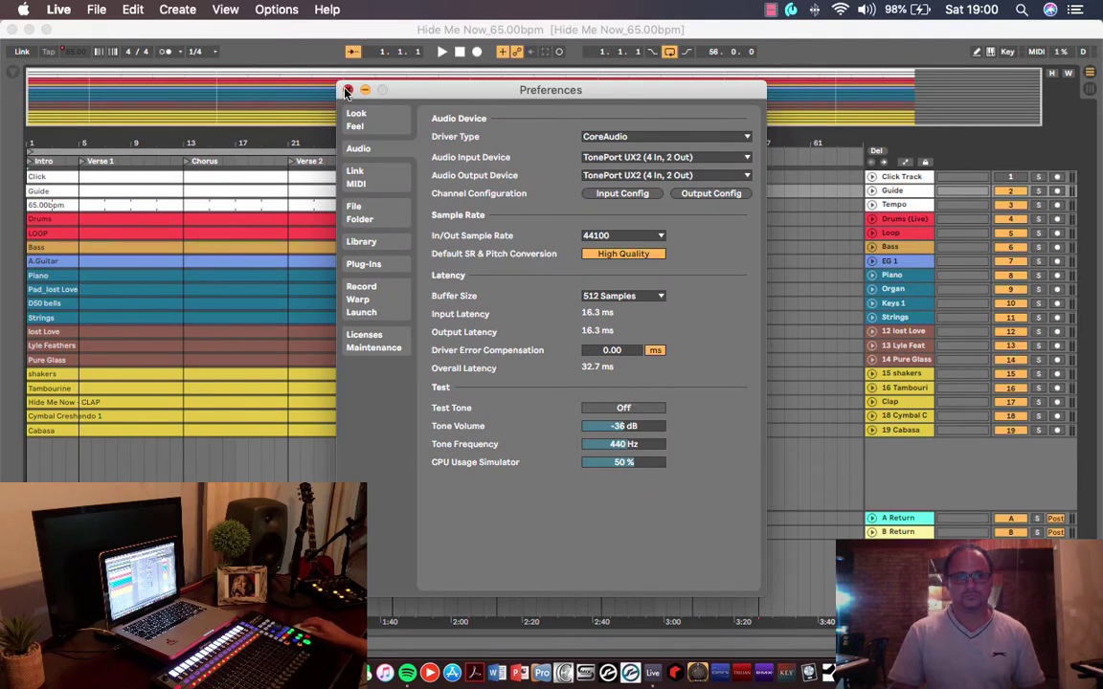
click(347, 89)
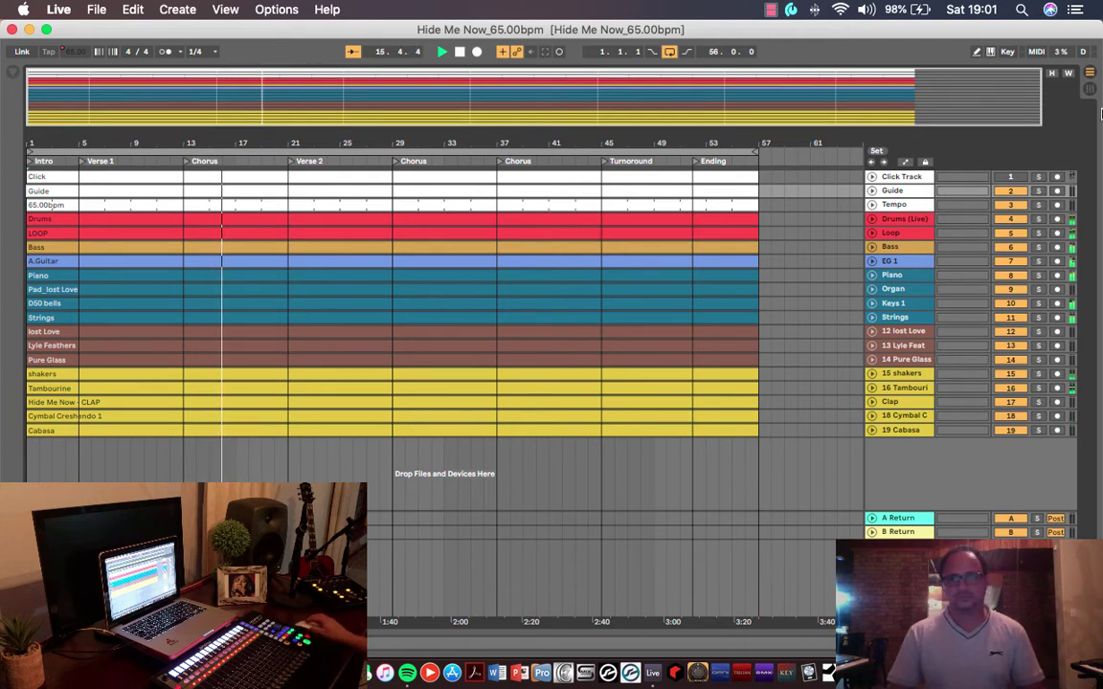
- View the track levels in Session View during playback and go back to Arrangement View
click(1090, 89)
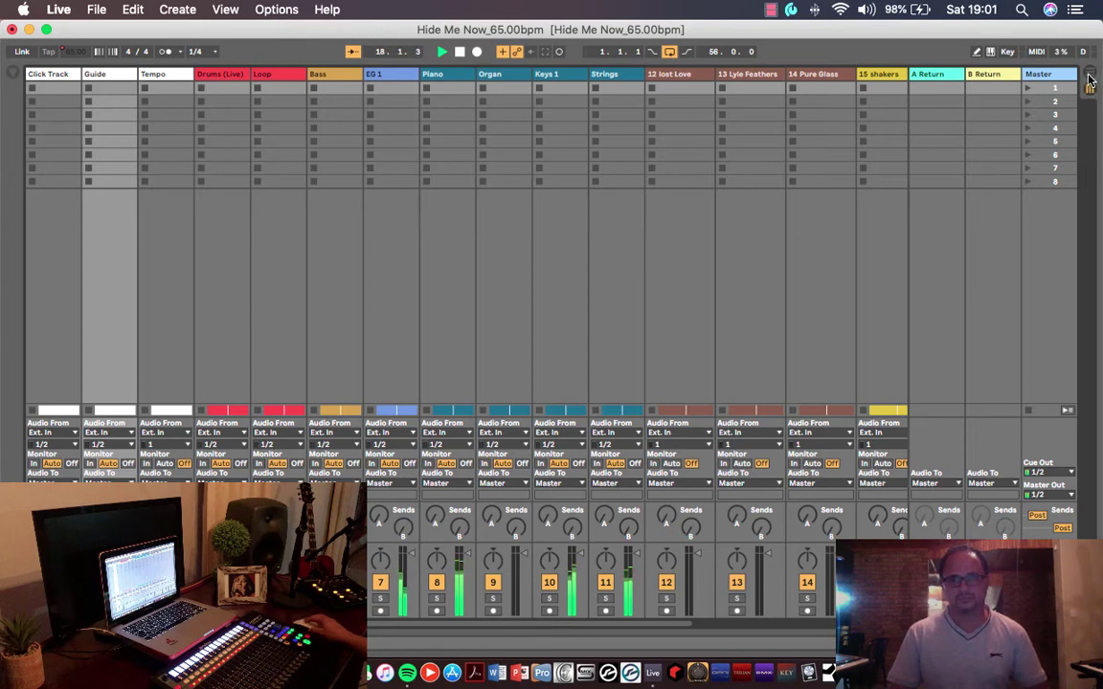
click(1090, 78)
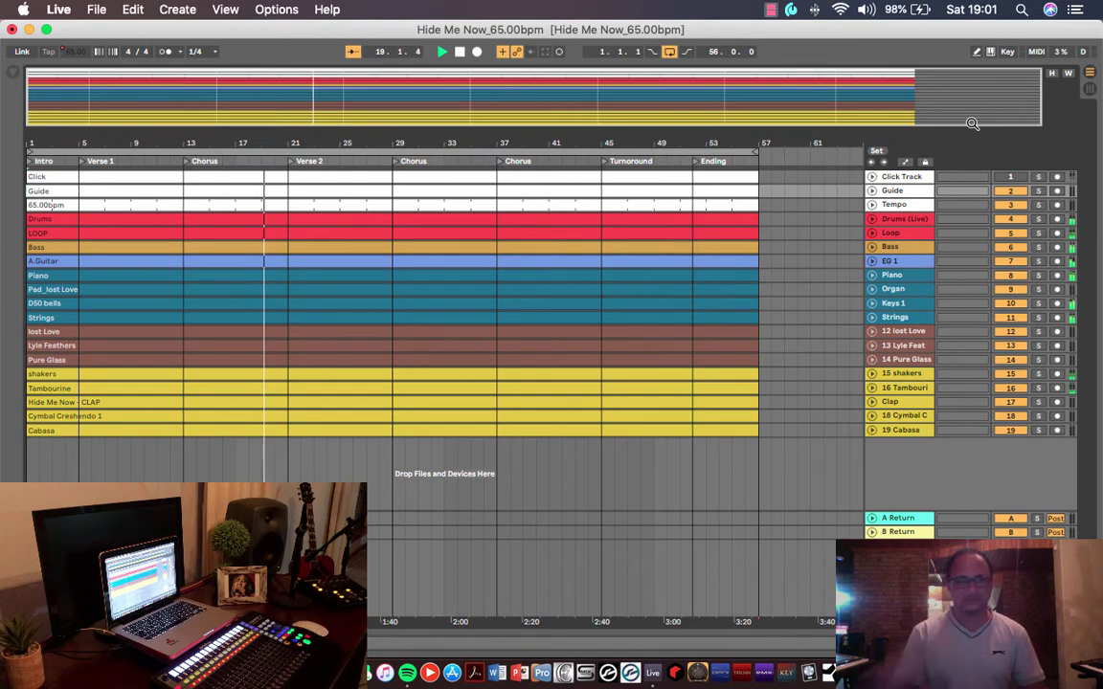
- Unfold the Tempo and Drums (Live) tracks in the arrangement
click(871, 205)
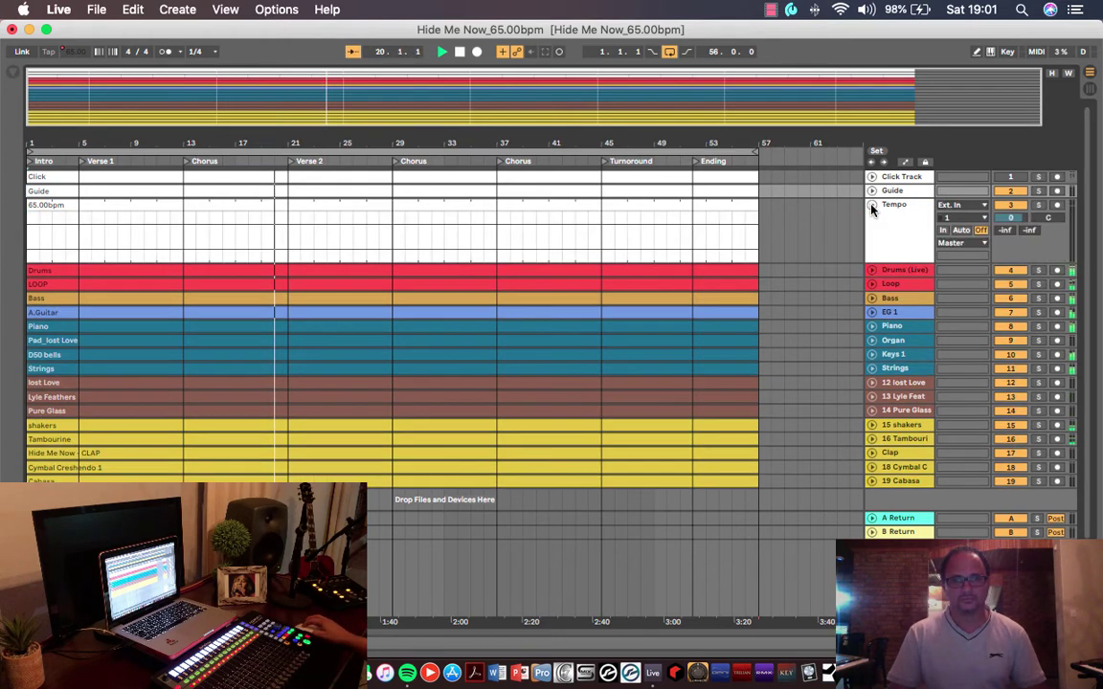
click(872, 271)
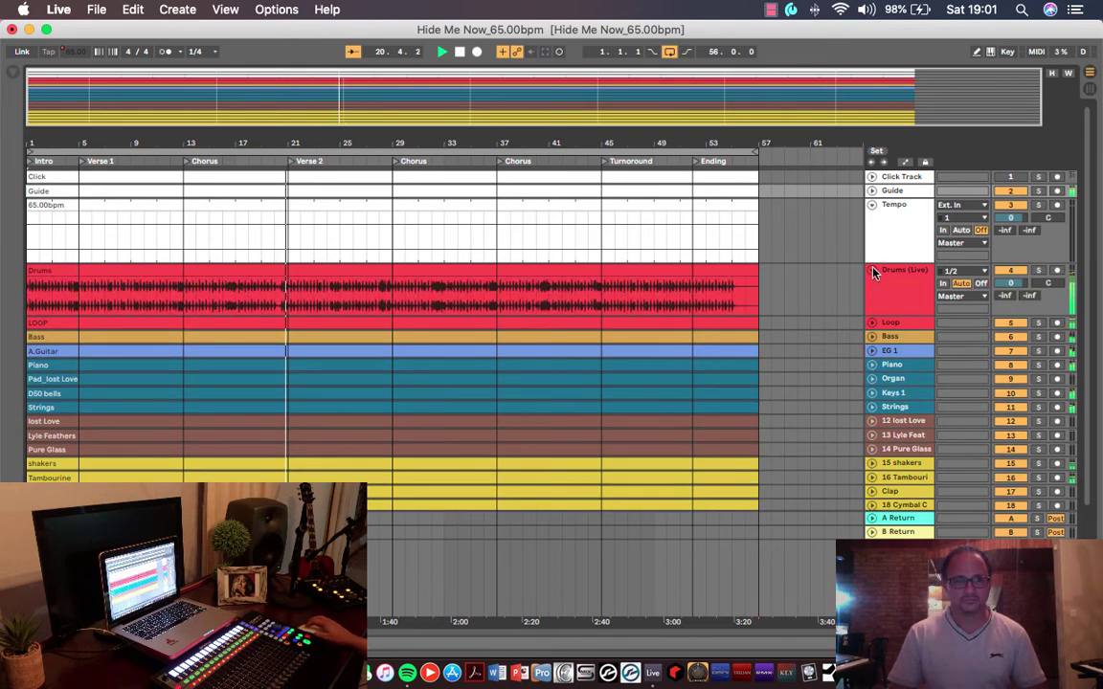
- Unfold the Loop, Bass and Keys 1 tracks one at a time to view their waveforms, folding each one again
click(871, 324)
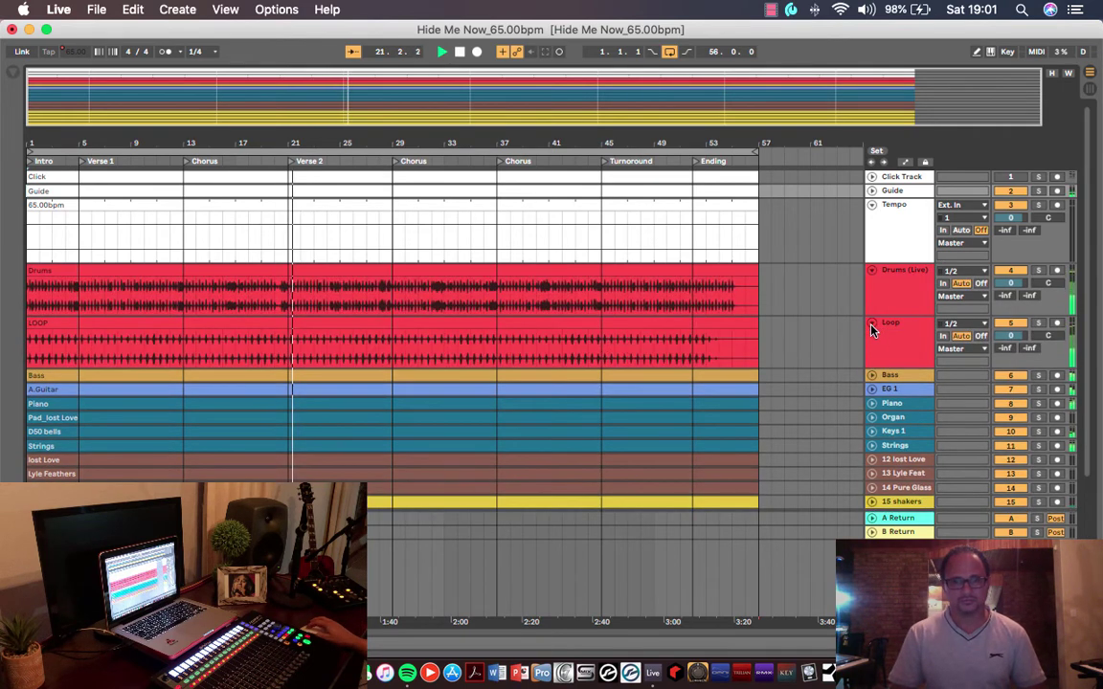
click(871, 324)
click(871, 338)
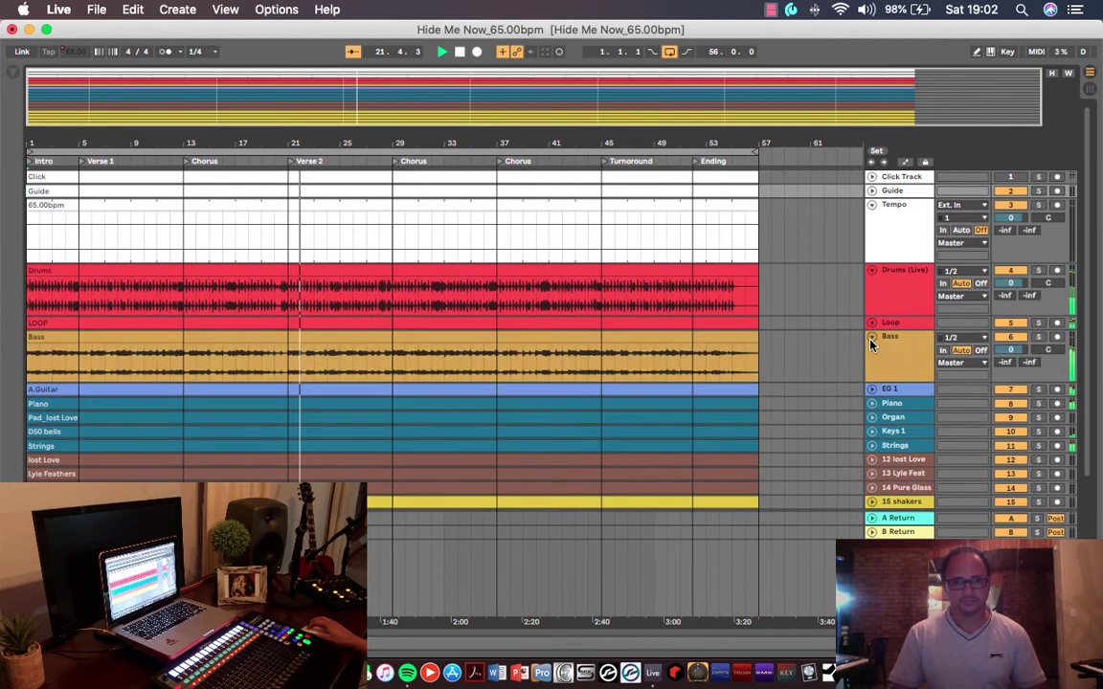
click(871, 338)
click(871, 393)
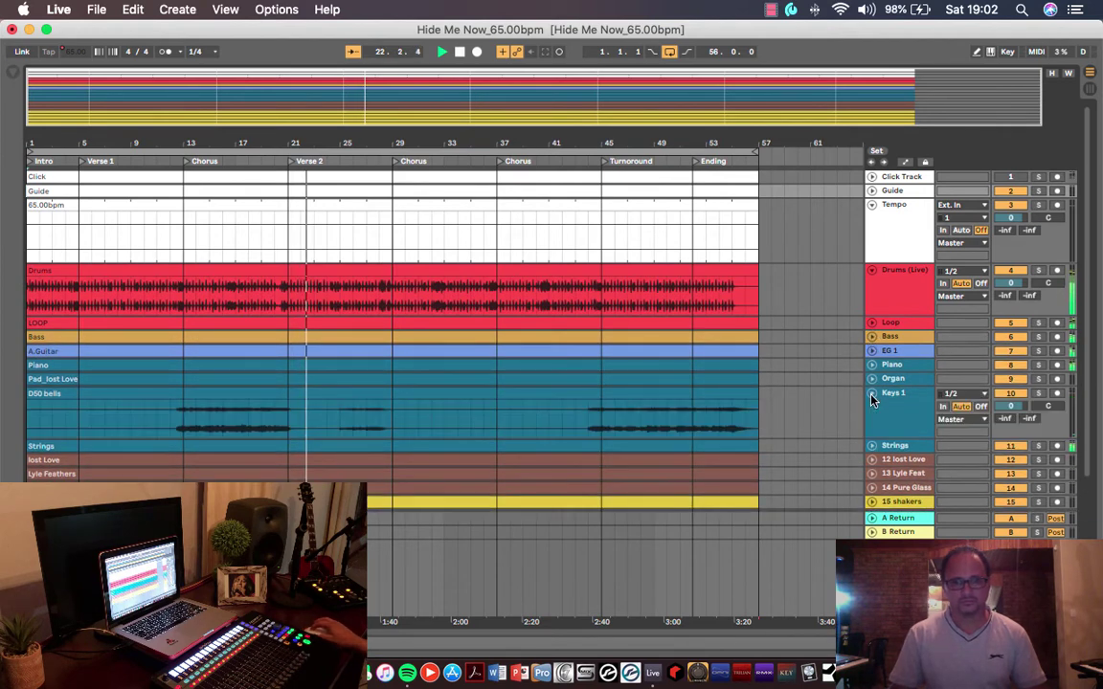
click(871, 395)
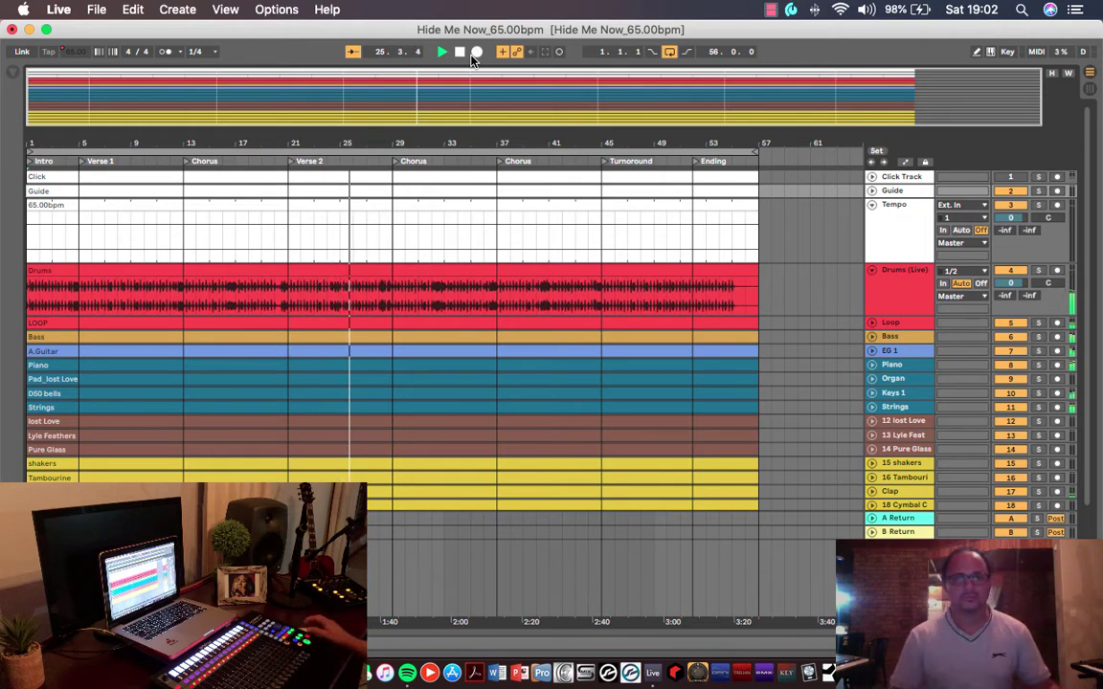
- Unfold the Piano and Organ tracks in the arrangement to show their waveforms
click(871, 366)
scroll(783, 327, down, 3)
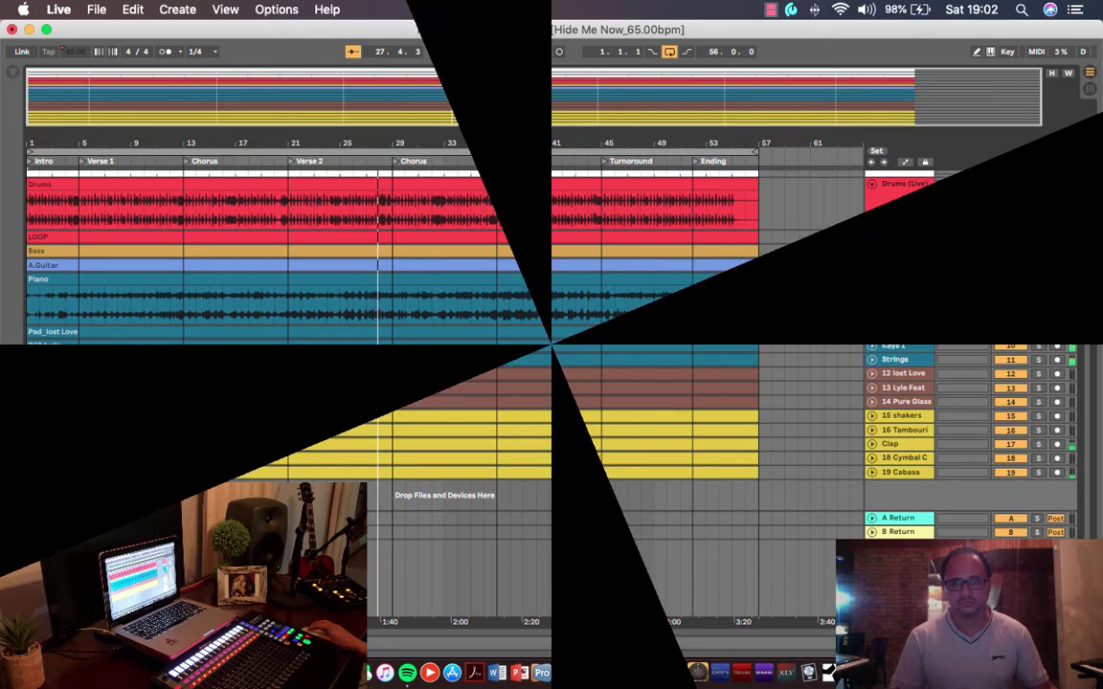
click(872, 332)
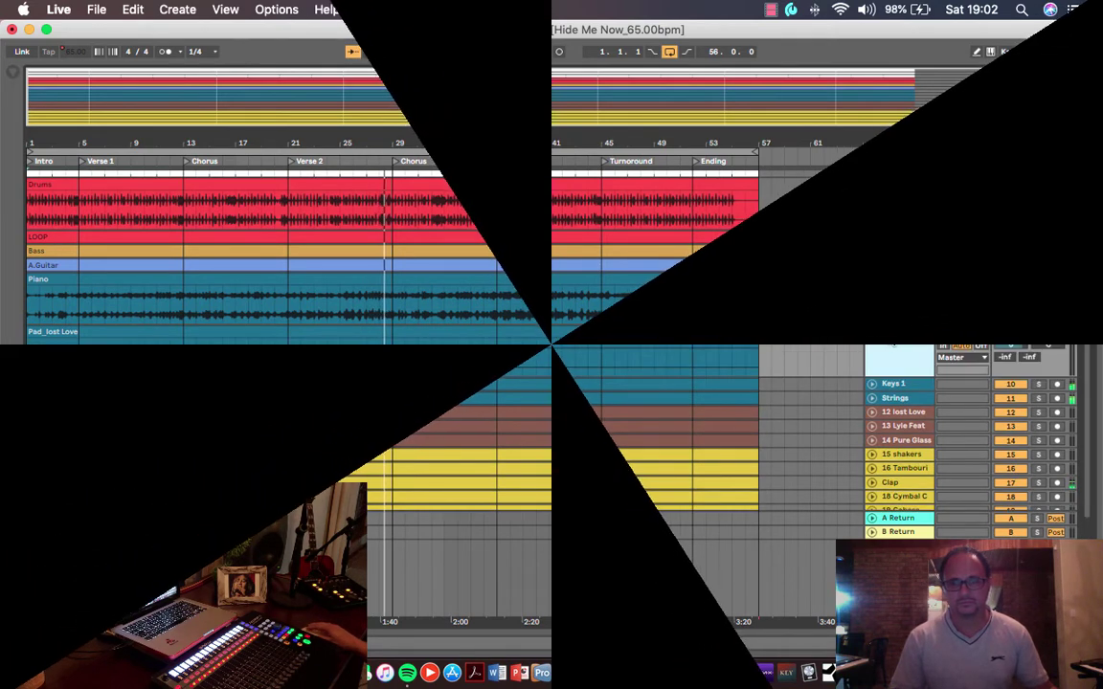